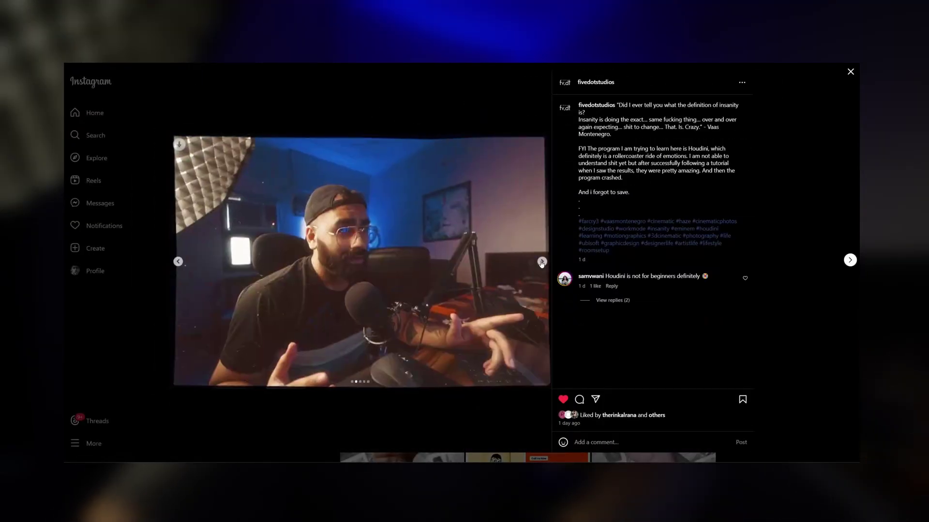
Step: Open the Instagram post and advance its carousel to the final image
left_click(542, 262)
left_click(542, 261)
left_click(542, 262)
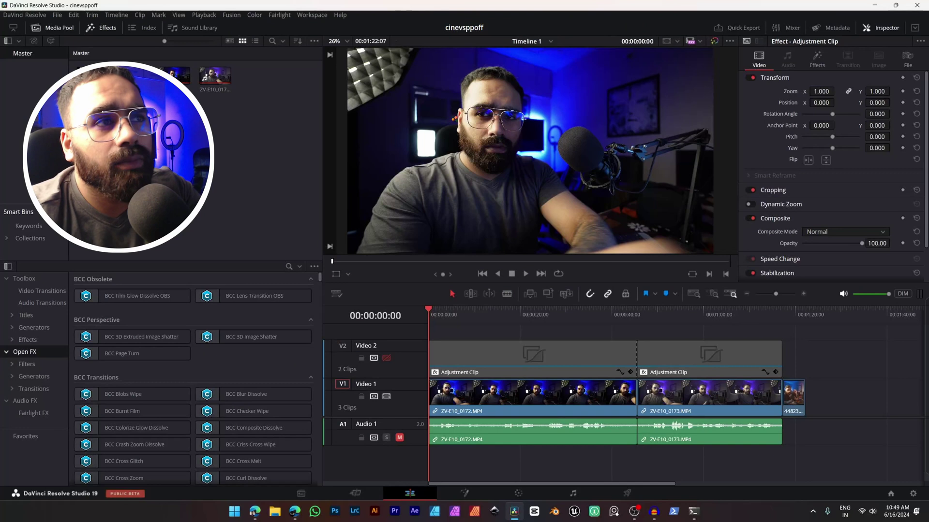
Step: Select the media pool clips and clear the selection again
key("ctrl+a")
key("ctrl+shift+a")
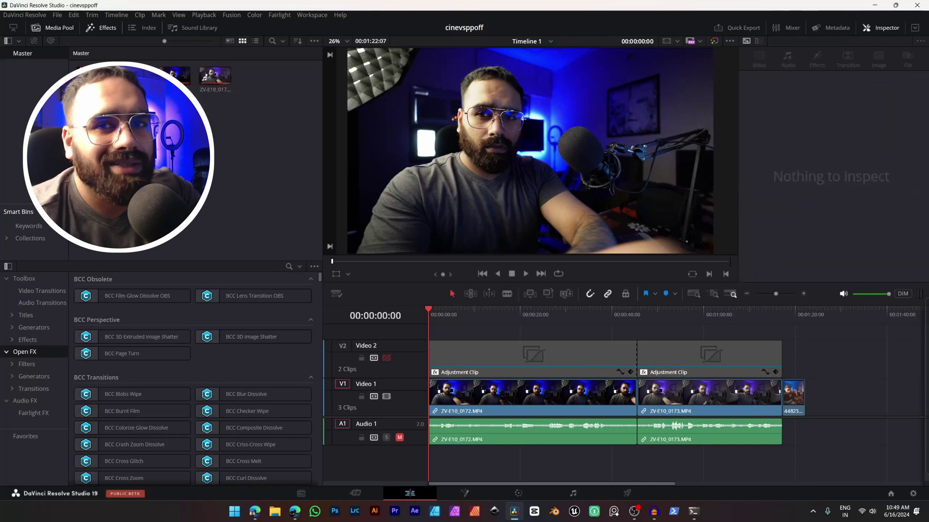
key("ctrl+a")
key("ctrl+shift+a")
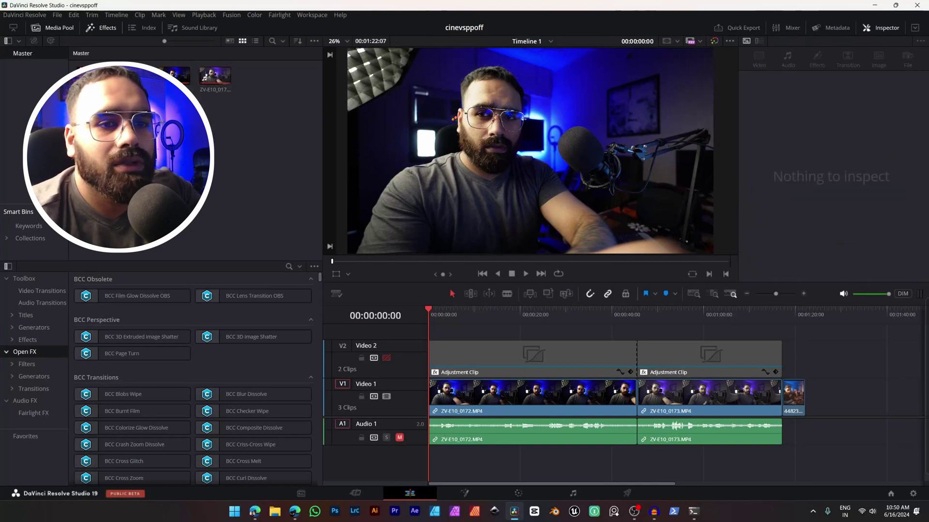
left_click_drag(203, 131, 248, 90)
key("ctrl+shift+a")
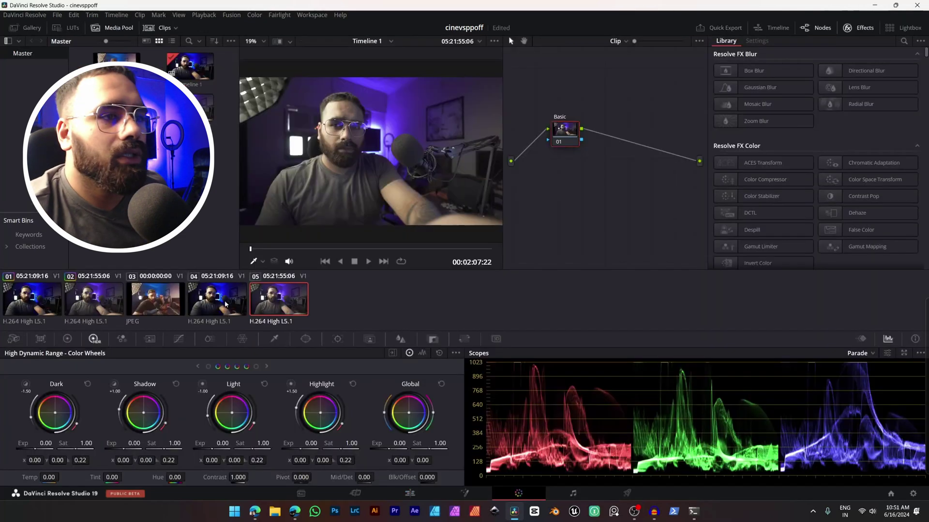
Step: Select clip 03 and use Shot Match to this Clip on it
left_click(176, 305)
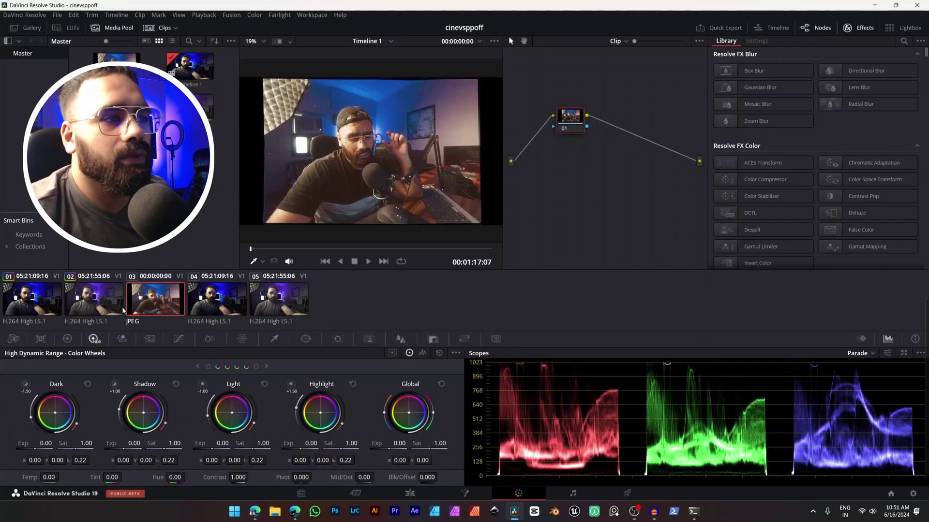
right_click(209, 303)
right_click(160, 302)
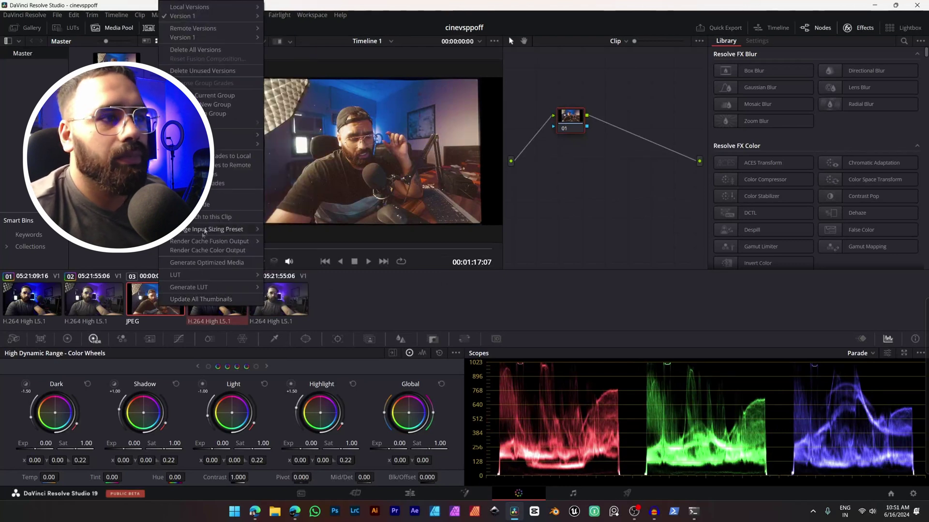
left_click(206, 222)
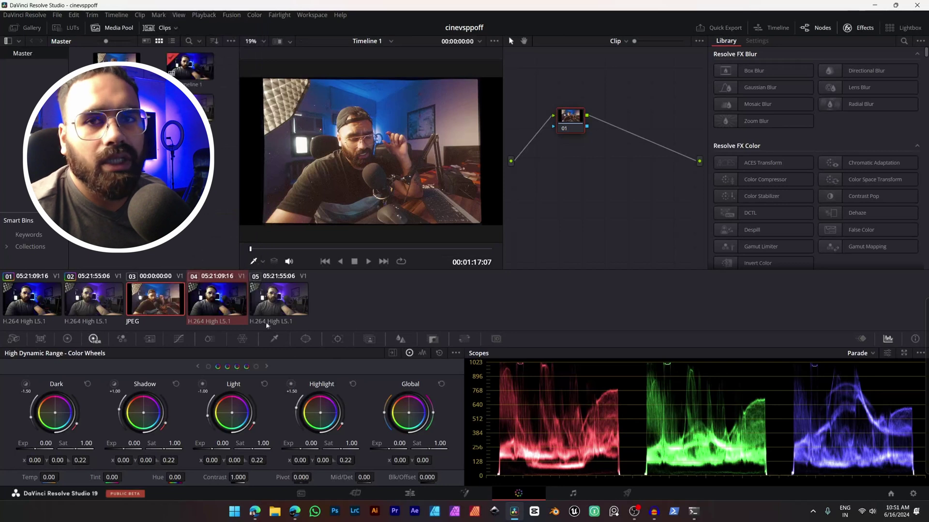
right_click(175, 299)
left_click(214, 219)
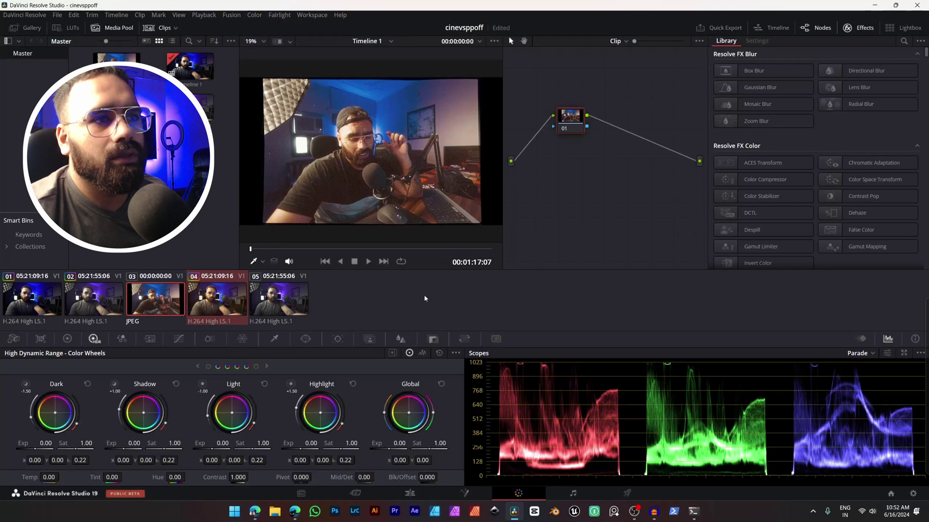
Step: Select clip 04, re-enable track V2, and move the playhead to 00:00:11:14
left_click(220, 303)
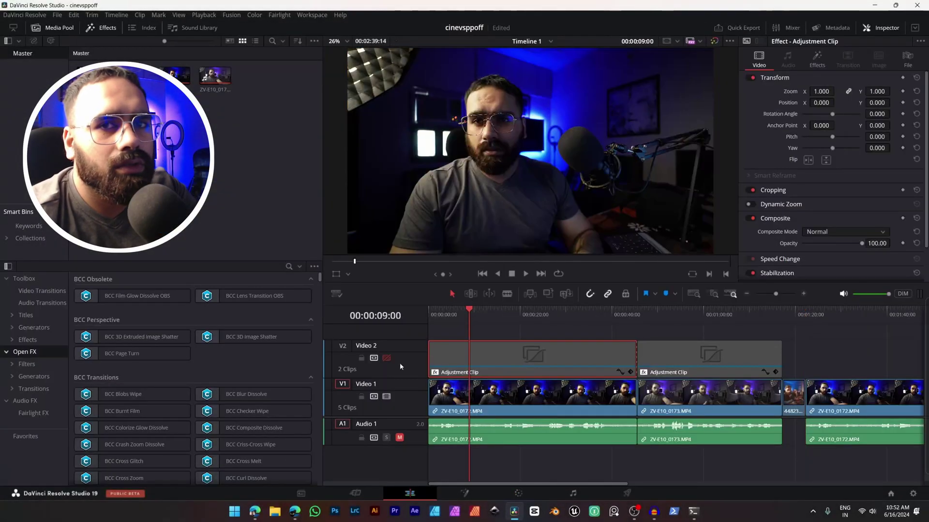
left_click(385, 357)
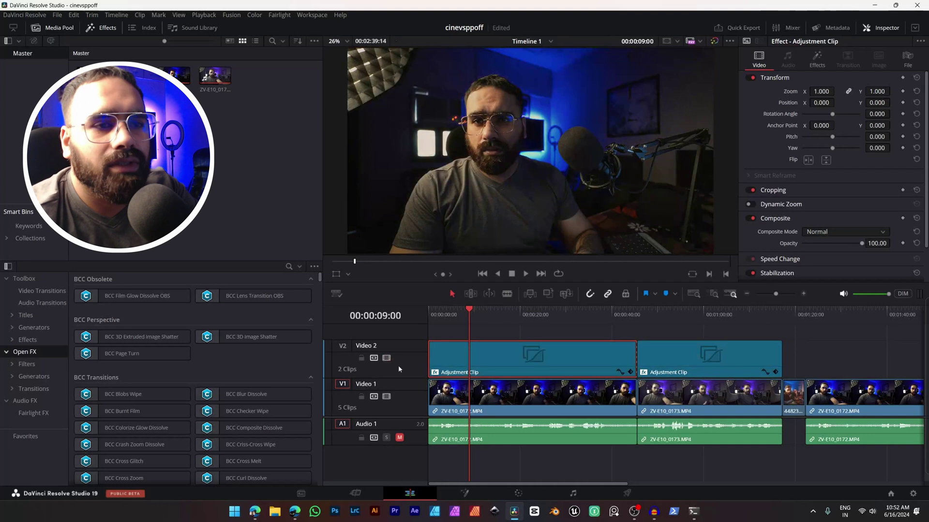
left_click(502, 313)
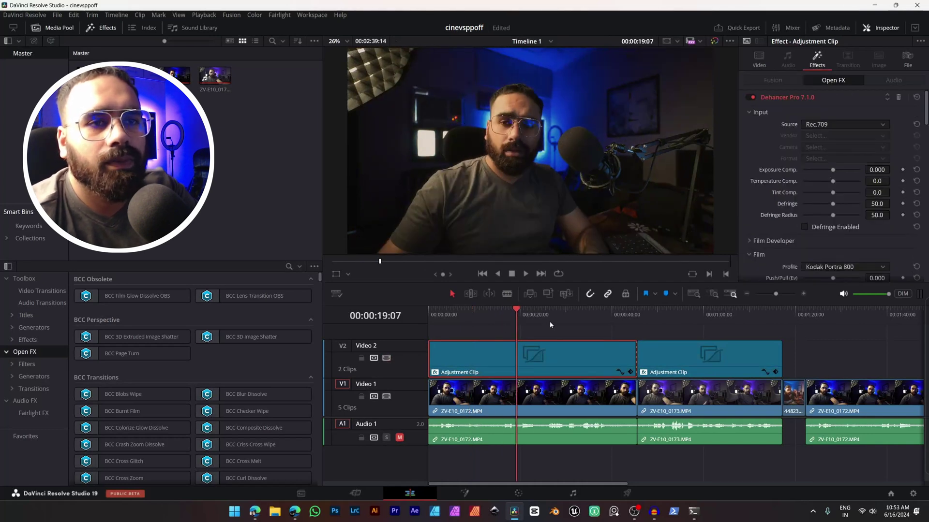
left_click(553, 314)
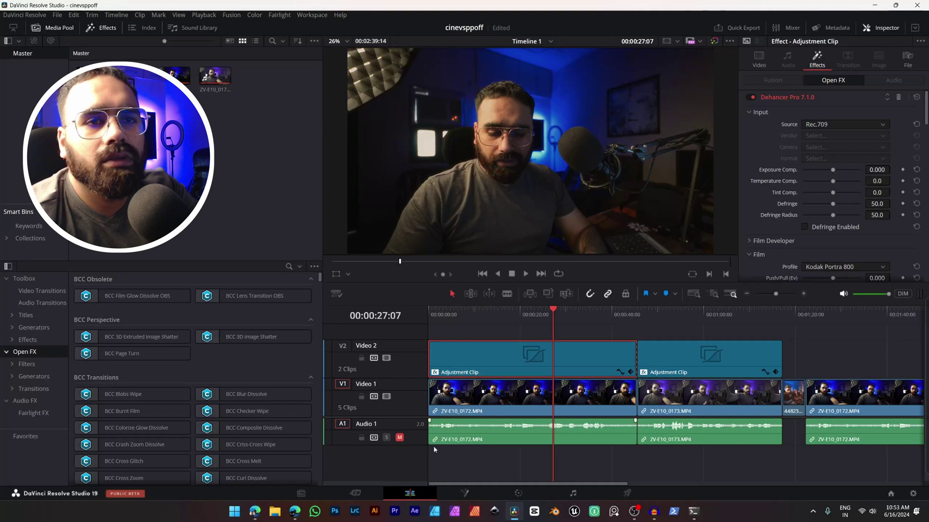
left_click(481, 317)
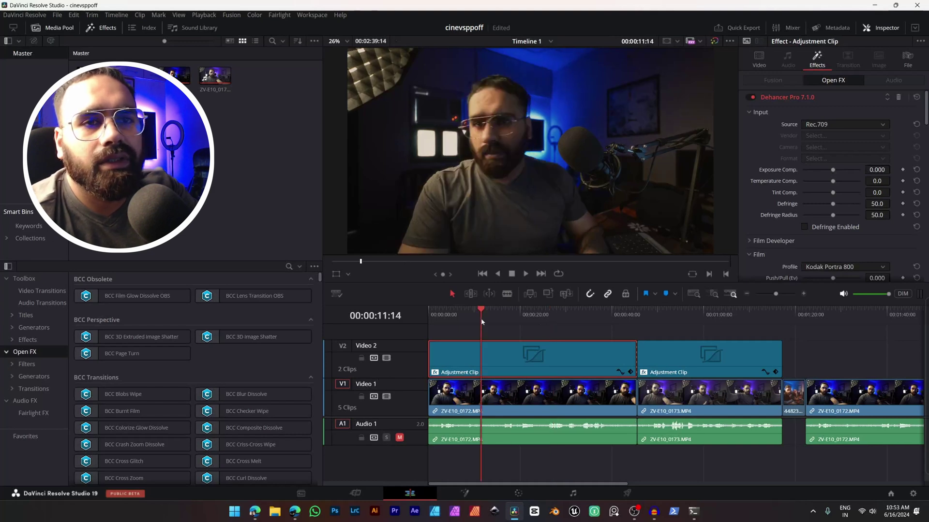
Step: Play the edit and keep Dehancer's Film Profile on Kodak Portra 800
key("space")
scroll(880, 167, "down", 3)
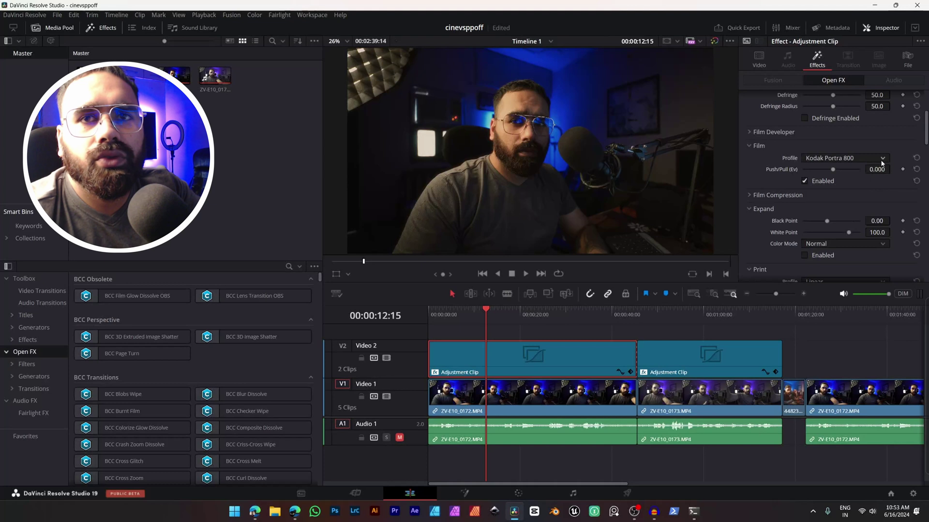
left_click(882, 159)
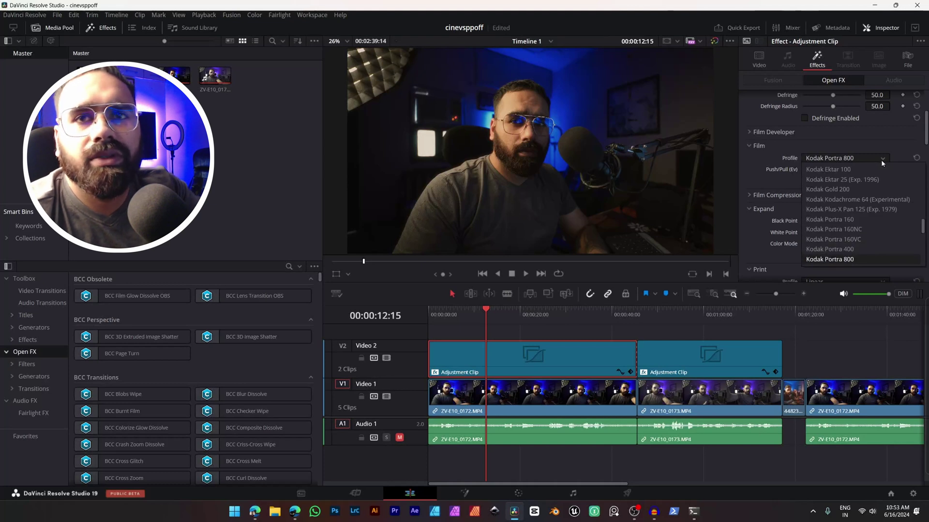
left_click(881, 159)
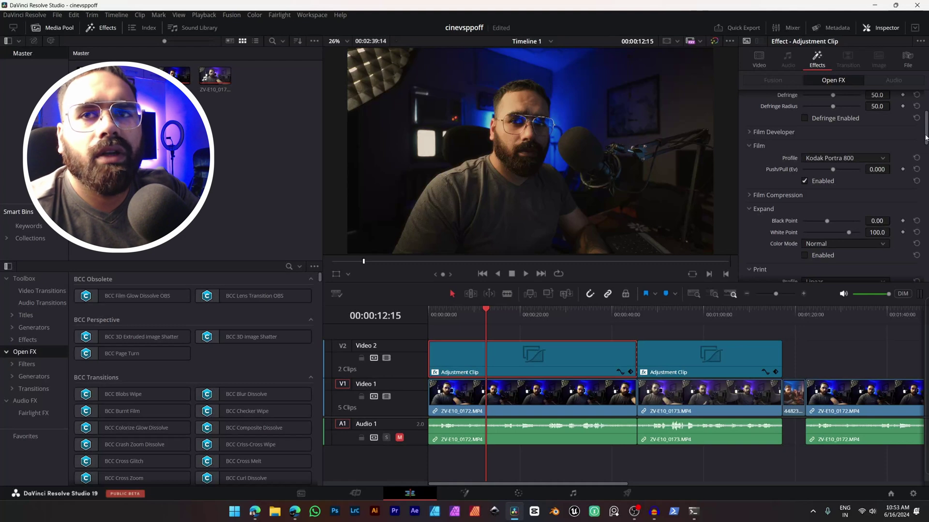
left_click_drag(926, 137, 925, 160)
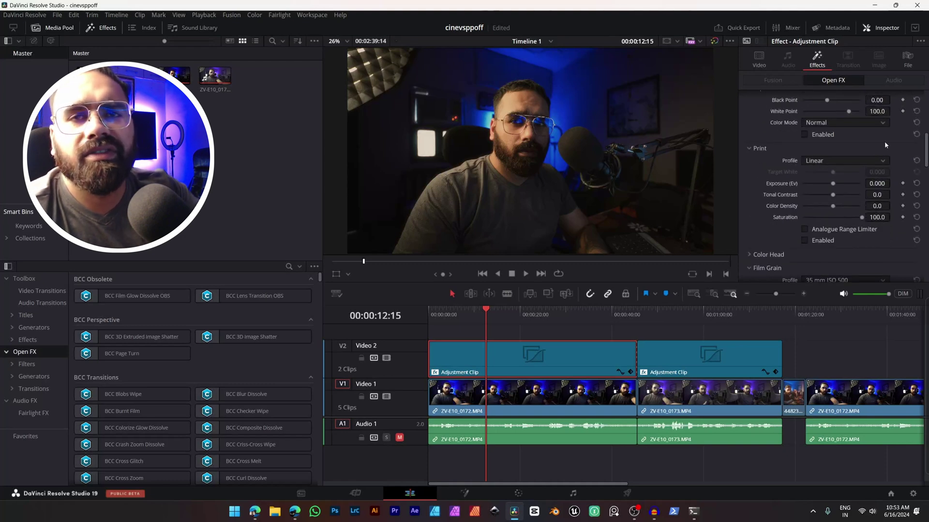
scroll(884, 141, "down", 5)
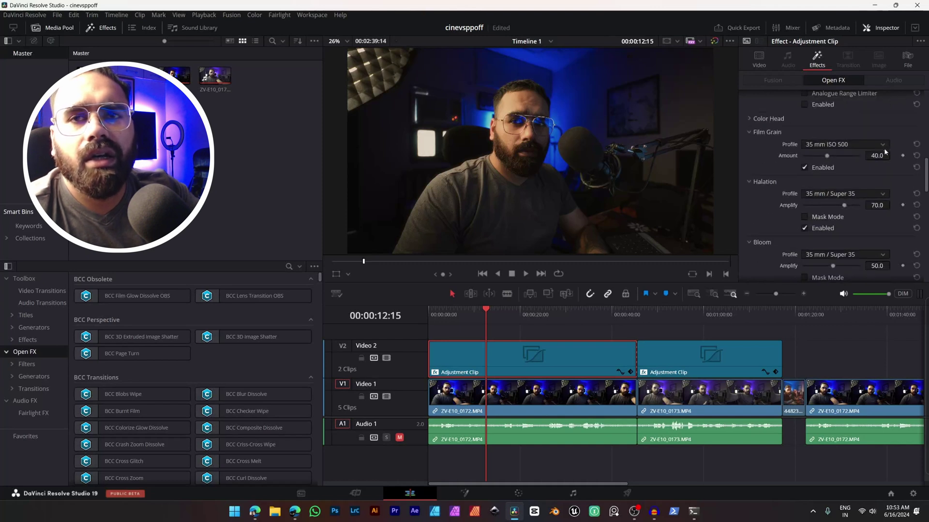
scroll(881, 148, "down", 6)
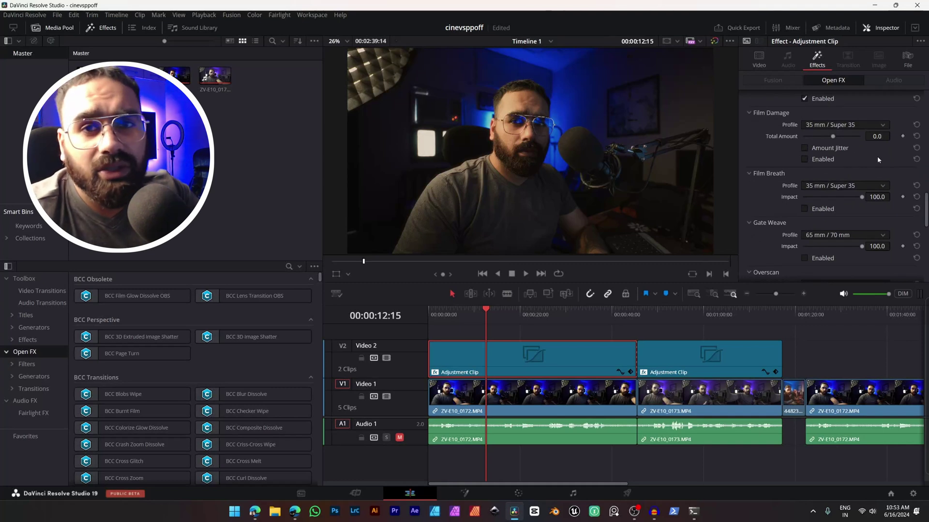
scroll(878, 156, "down", 8)
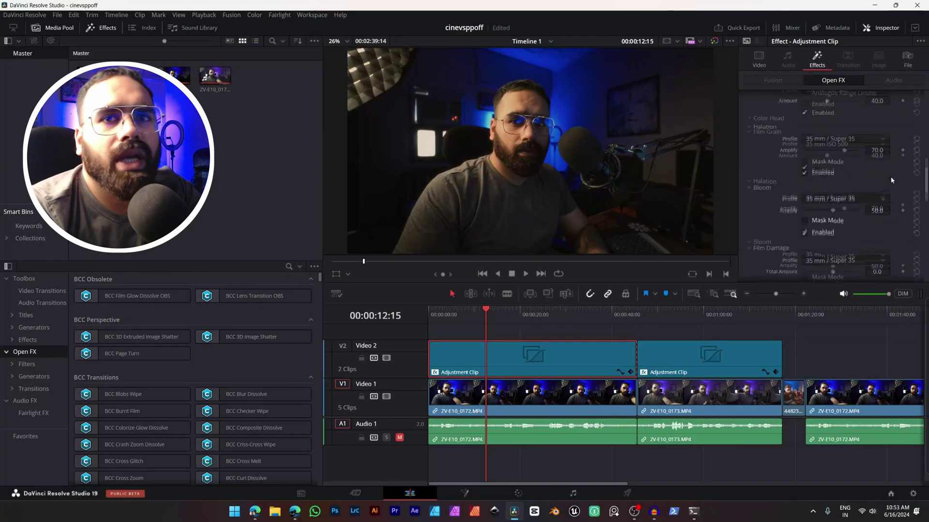
scroll(890, 182, "up", 4)
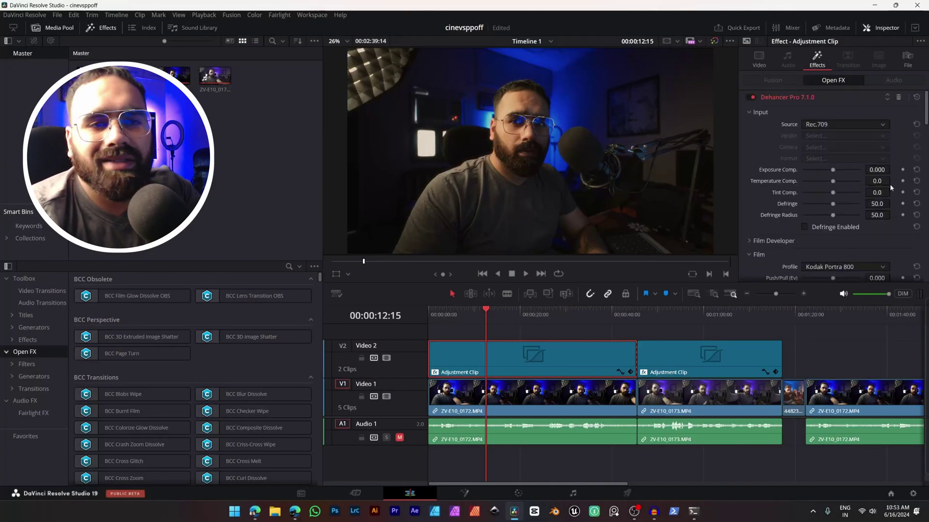
scroll(892, 181, "down", 2)
scroll(892, 182, "up", 2)
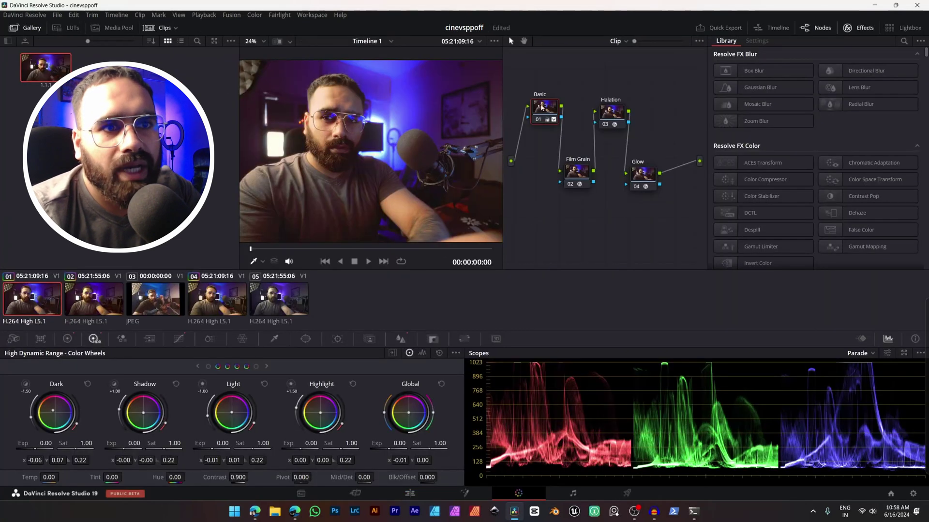
Step: Add a lowered shadow point to the Basic node's custom luma curve to darken shadows
left_click_drag(542, 107, 539, 110)
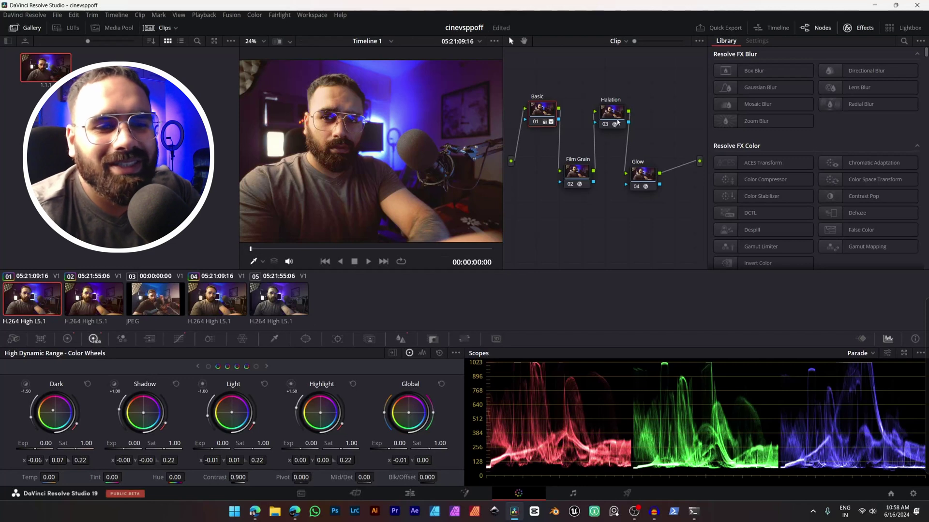
left_click(67, 339)
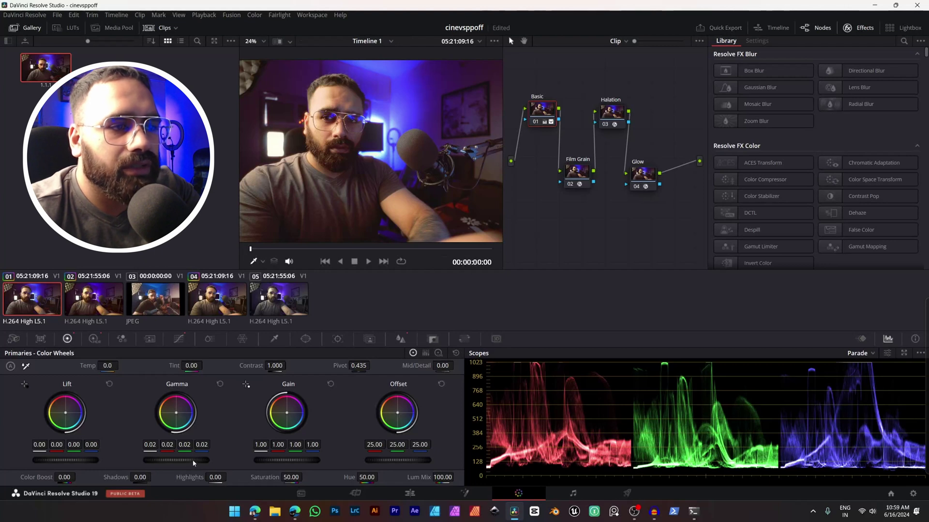
left_click(95, 339)
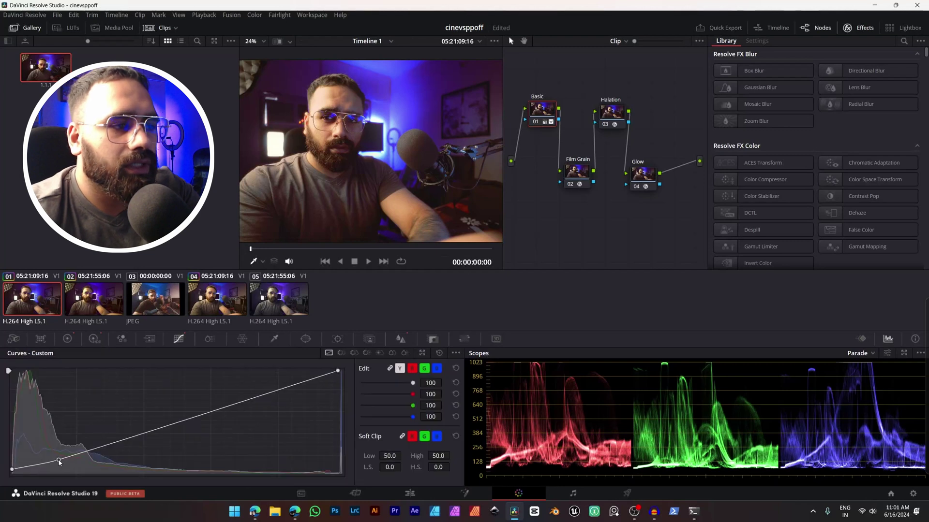
left_click_drag(59, 456, 59, 464)
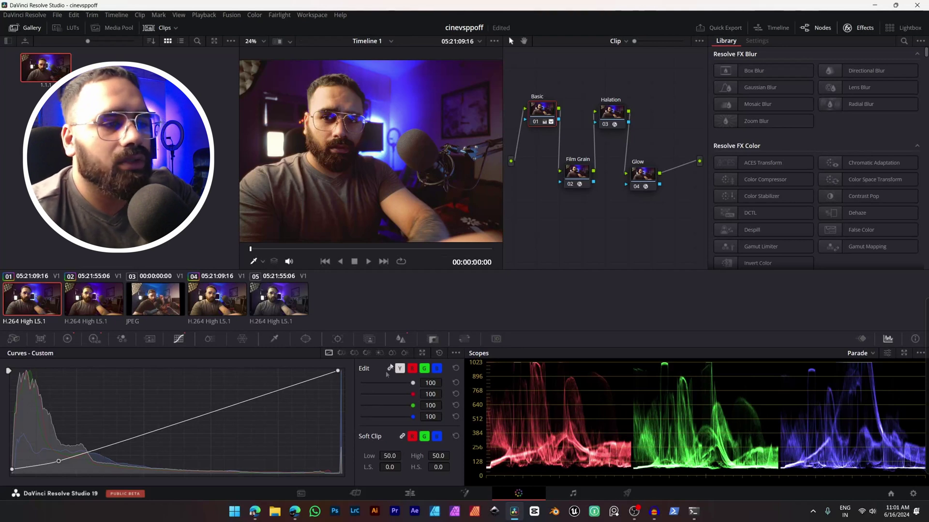
Step: Switch the bottom-left palette from Curves to Blur, showing Radius 0.52
left_click(401, 339)
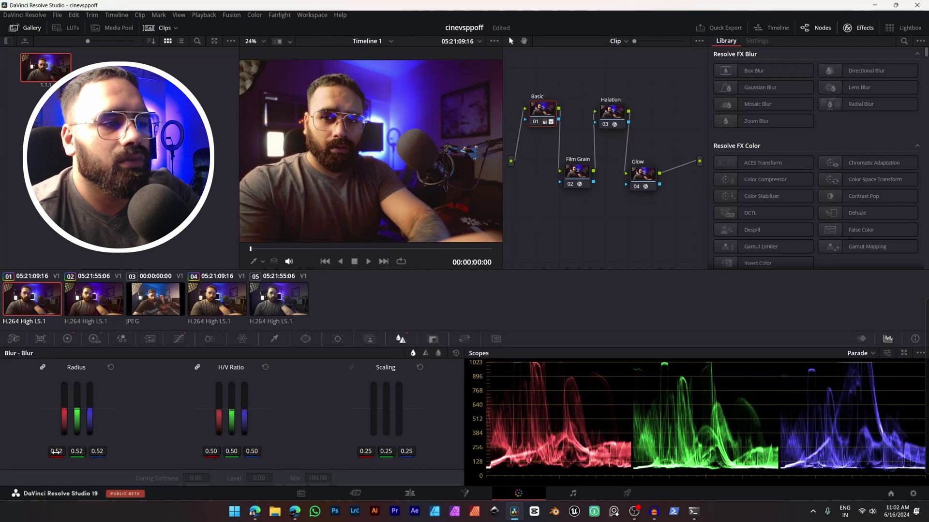
Step: Set the Basic node's blur Radius to 0.50 on all channels and select the Film Grain node
mouse_move(56, 452)
left_mouse_down()
mouse_move(75, 452)
mouse_move(49, 452)
left_mouse_up()
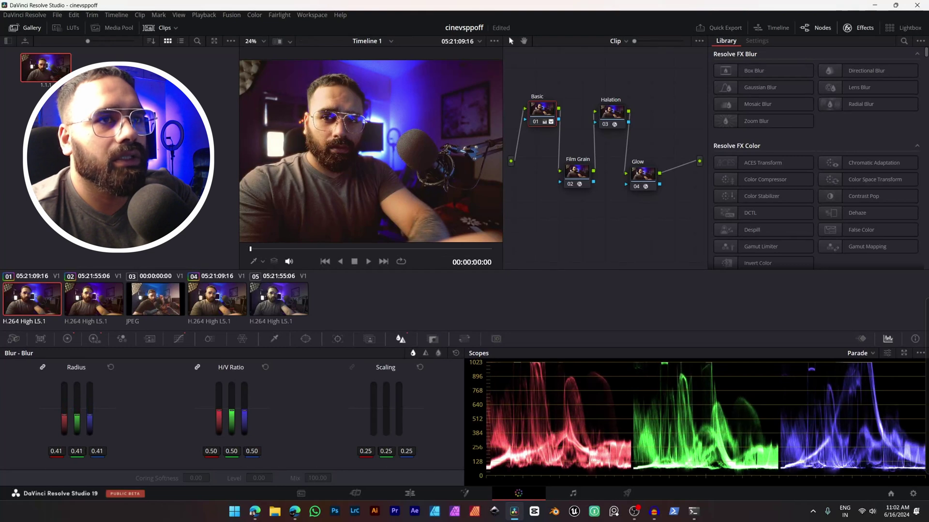
scroll(318, 163, "up", 5)
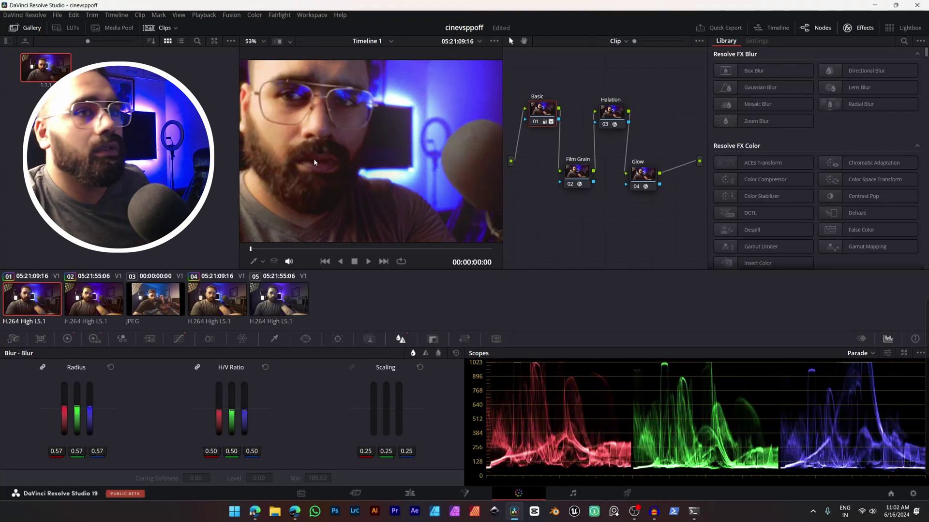
left_click(572, 170)
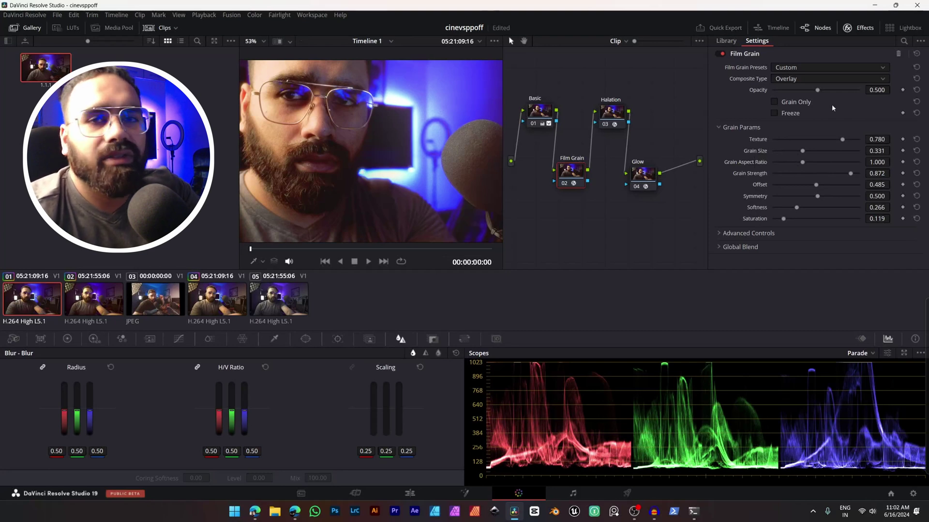
Step: Preview Grain Only, switch it off again, and set Grain Strength to 0.826
left_click(807, 103)
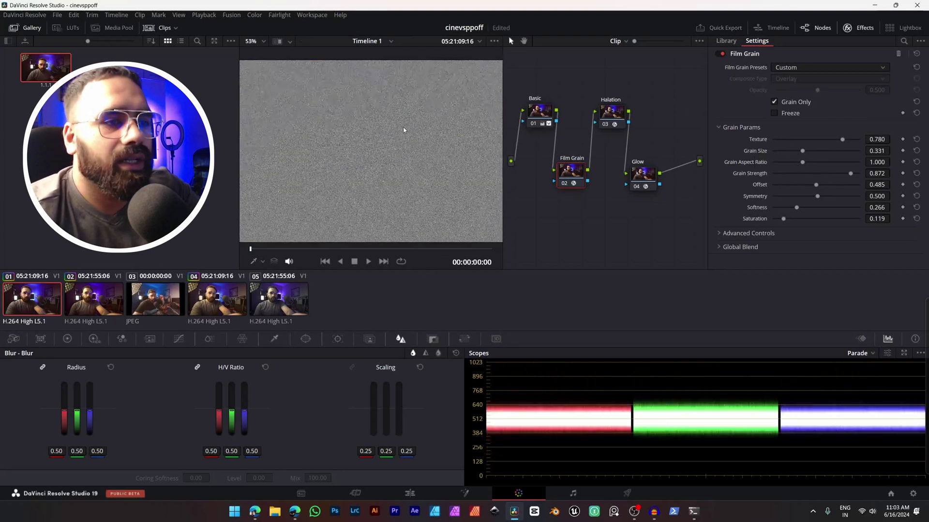
scroll(425, 140, "up", 1)
scroll(393, 155, "down", 1)
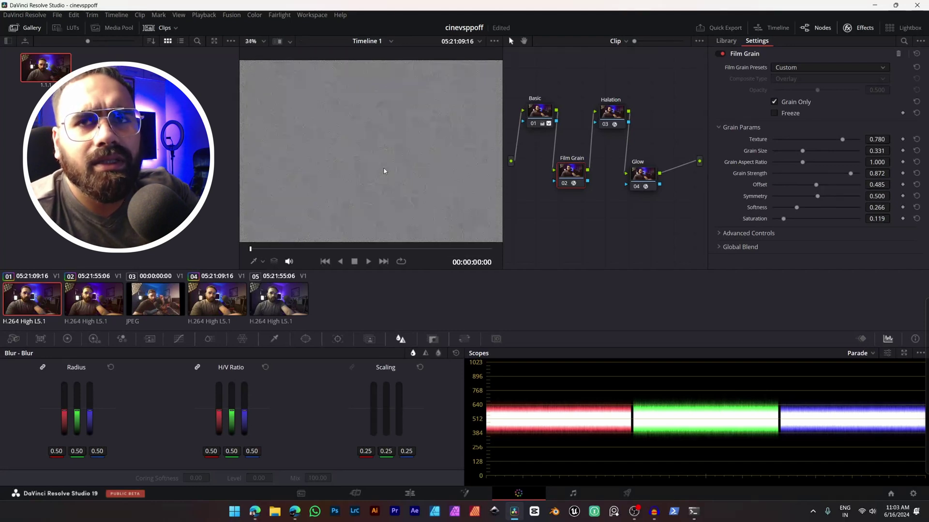
scroll(382, 168, "down", 2)
scroll(384, 171, "down", 4)
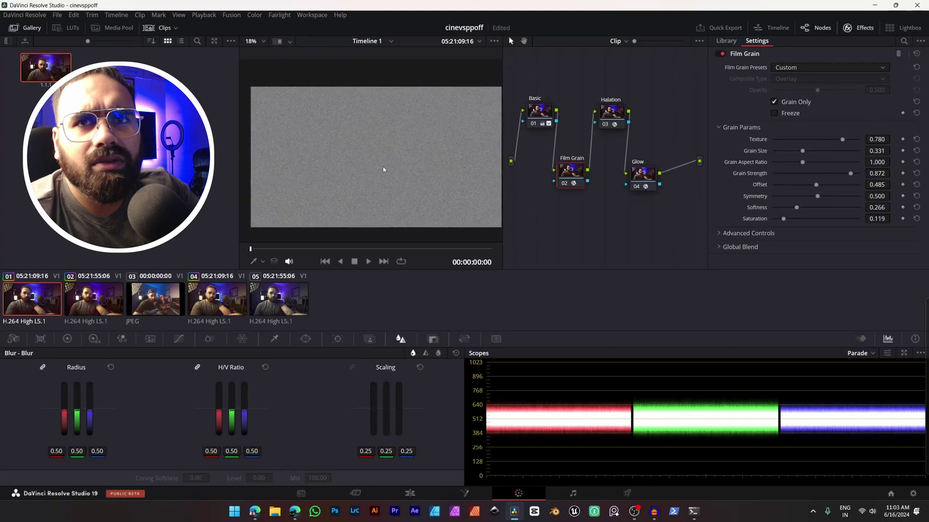
scroll(383, 169, "down", 1)
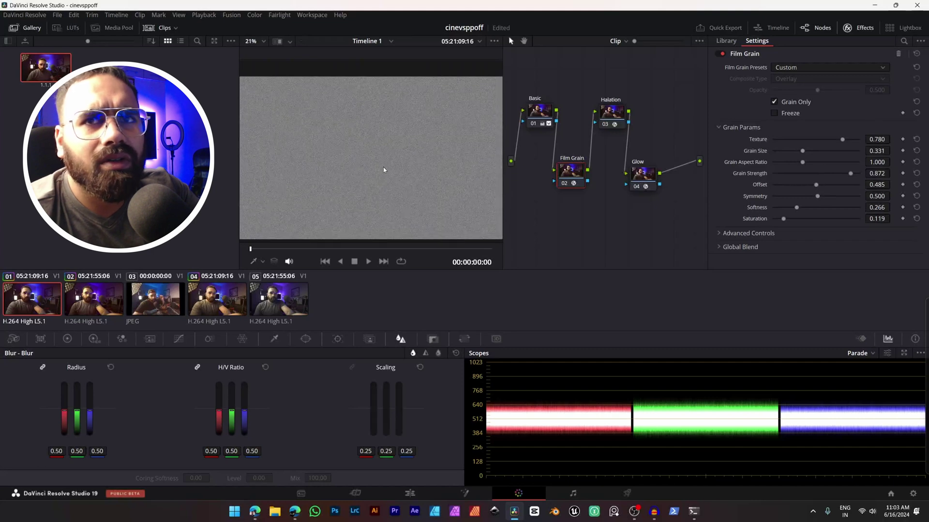
left_click(774, 102)
left_click_drag(850, 173, 785, 174)
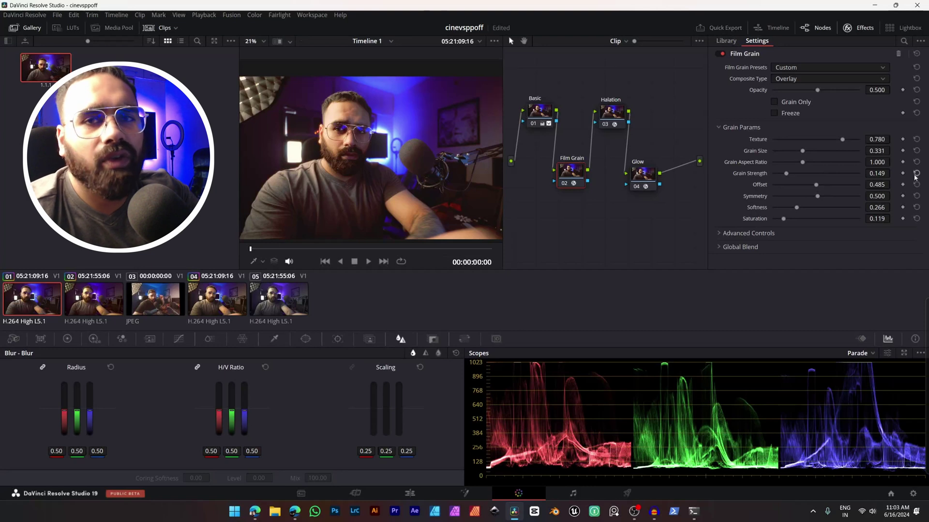
left_click_drag(786, 173, 849, 180)
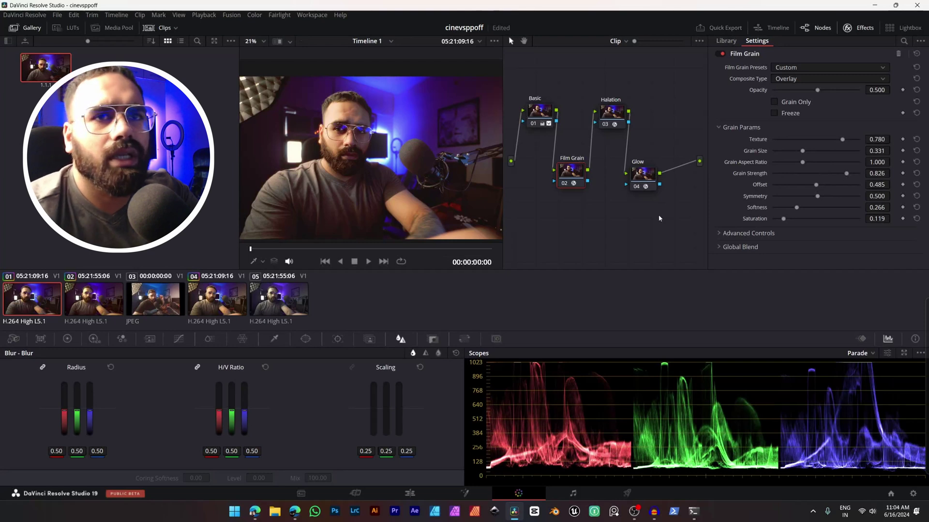
Step: Select the Halation node, zoom onto the face, and toggle Halation off and on
left_click_drag(562, 192, 564, 196)
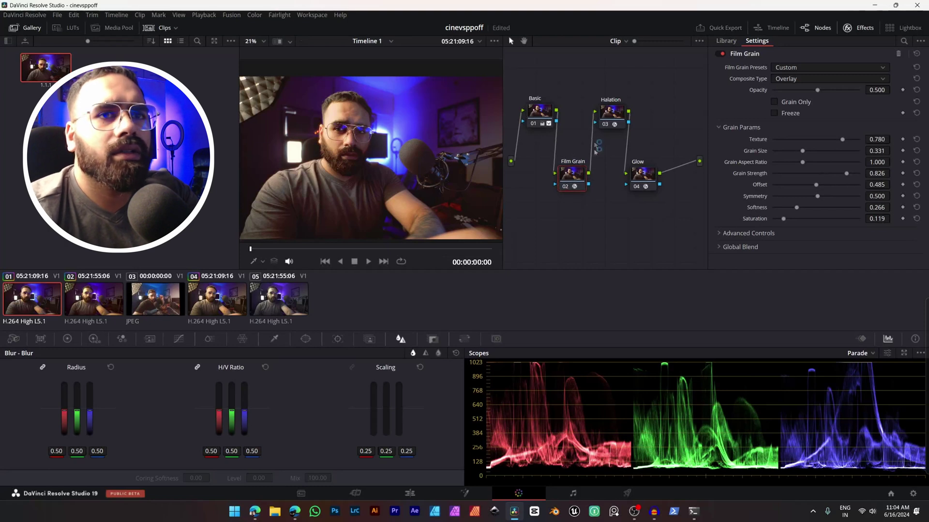
left_click_drag(614, 119, 609, 121)
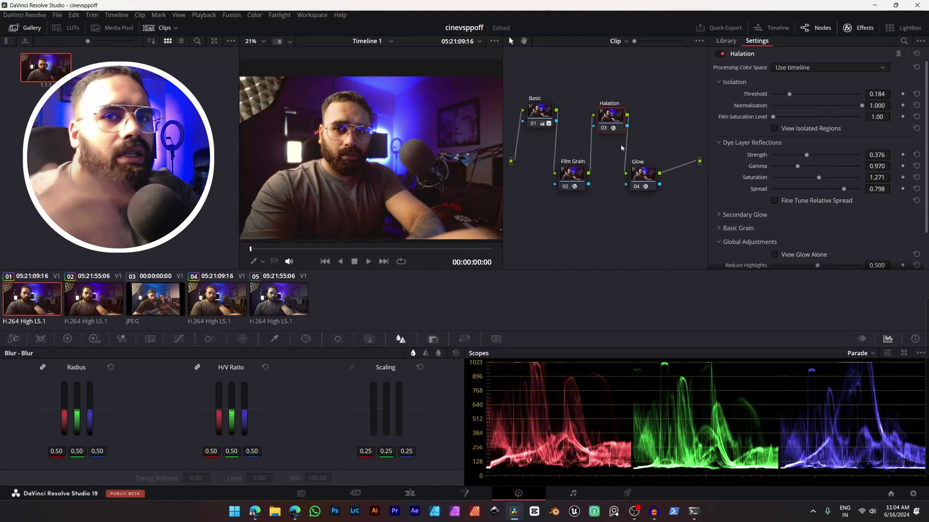
scroll(329, 121, "up", 5)
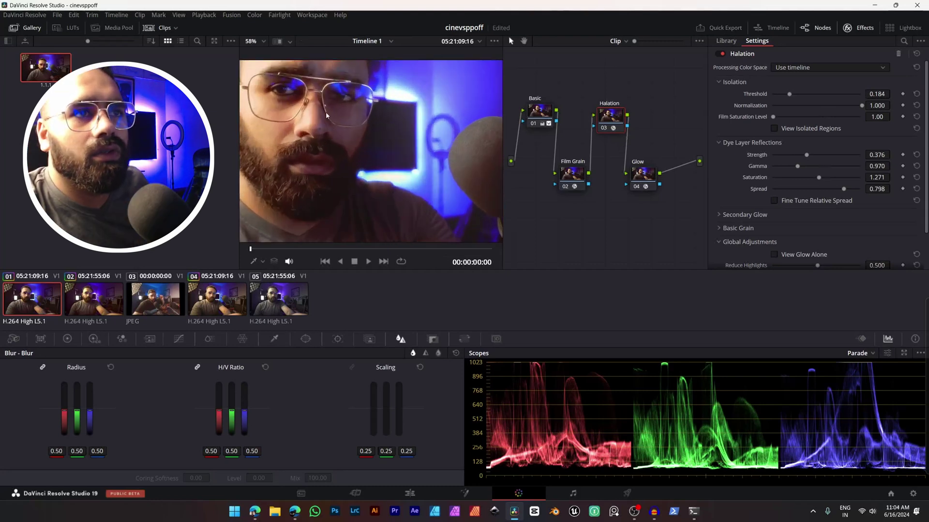
scroll(329, 121, "up", 1)
left_click_drag(334, 128, 366, 181)
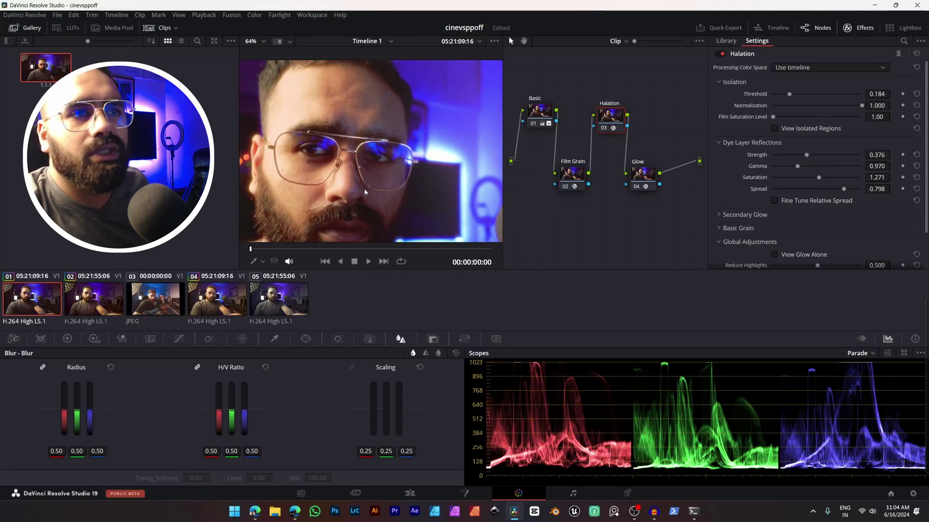
key("ctrl+d")
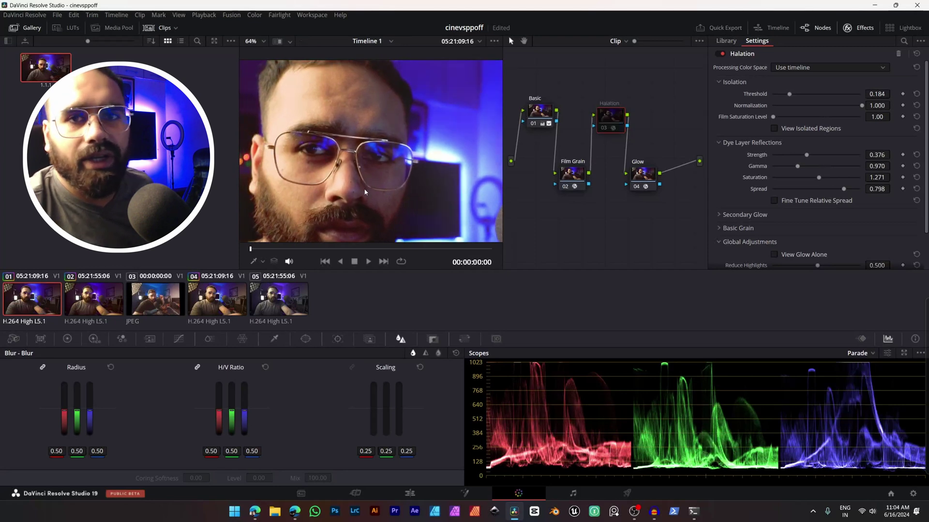
key("ctrl+d")
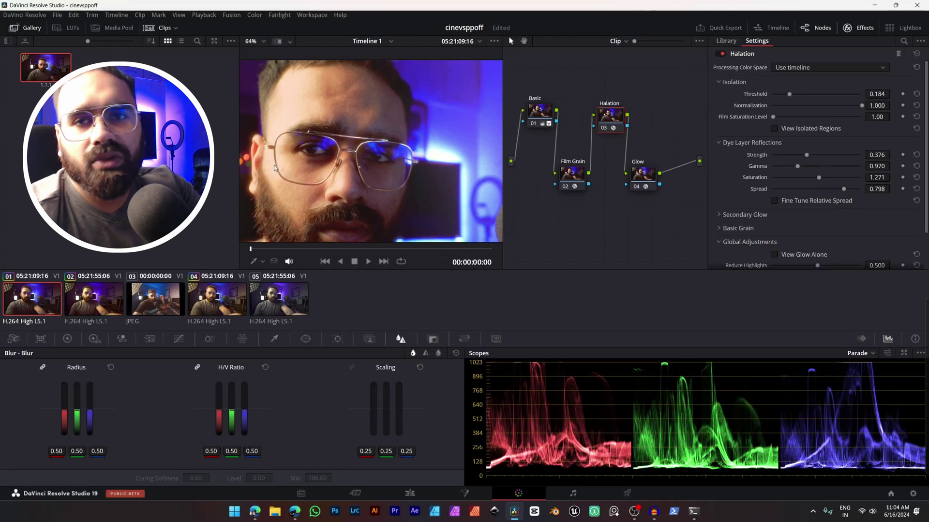
Step: Select the Glow node, enable it, then bypass it with Ctrl+D for comparison
left_click(648, 175)
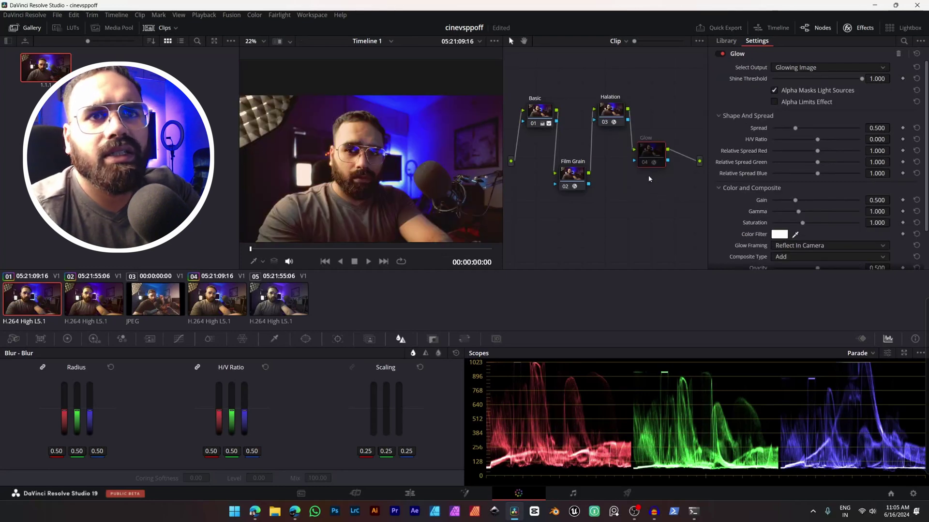
left_click(650, 164)
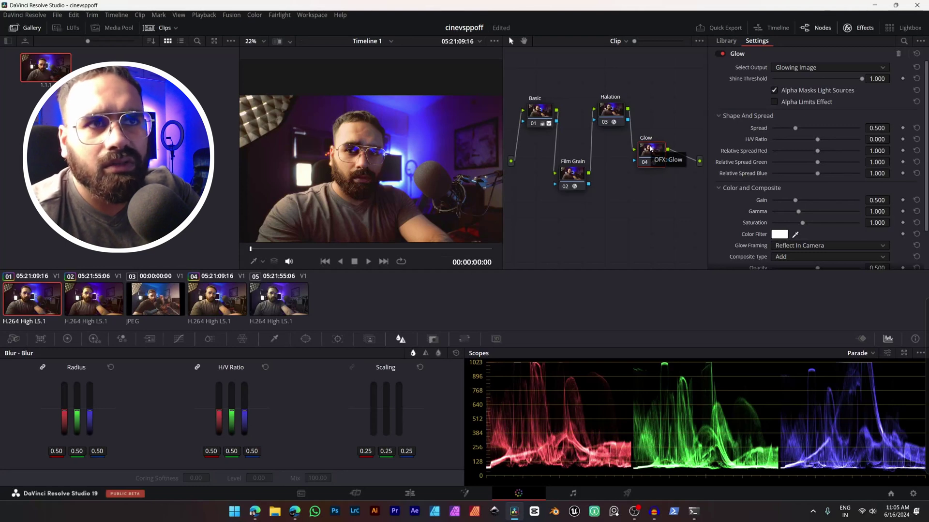
key("ctrl+d")
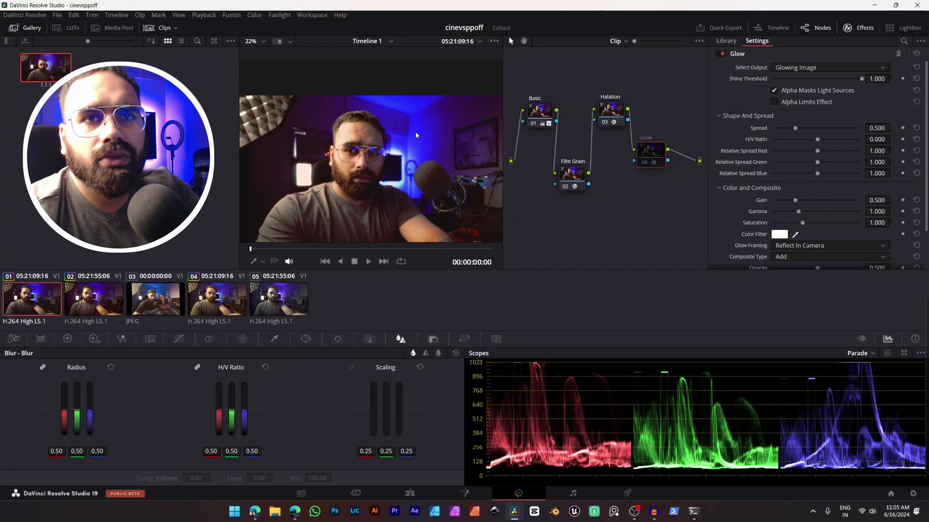
Step: Re-enable the Glow node with Ctrl+D so the glow shows on the shot
key("ctrl+d")
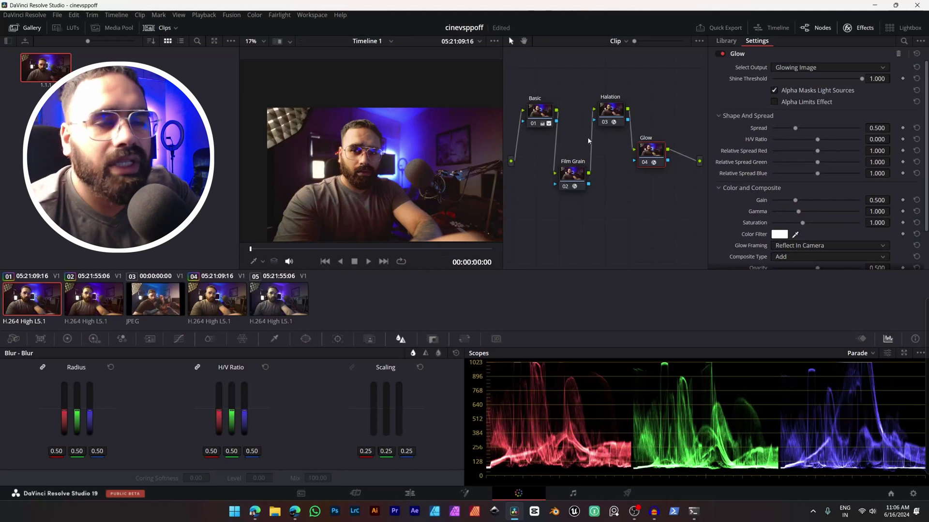
Step: Box-select the Basic, Film Grain and Halation nodes, then lower the Glow node level with Film Grain
left_click_drag(521, 72, 664, 238)
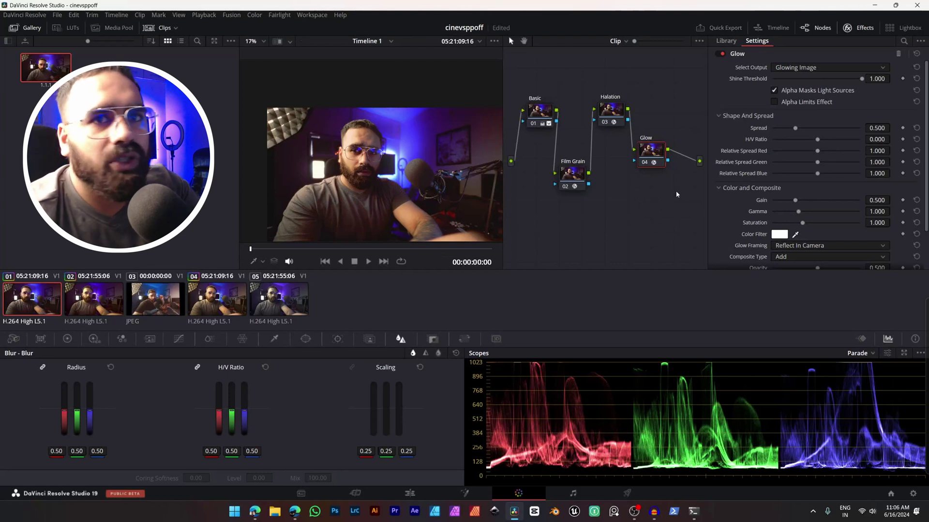
left_click_drag(653, 161, 653, 184)
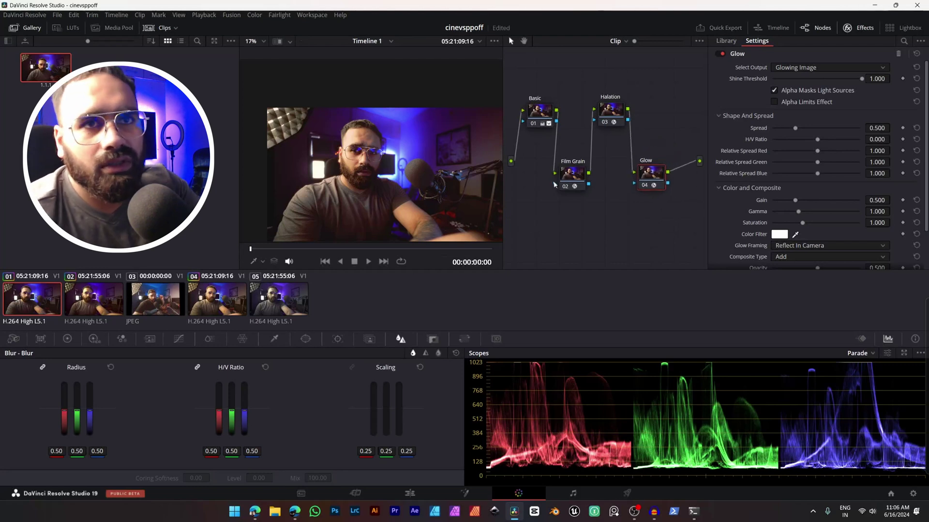